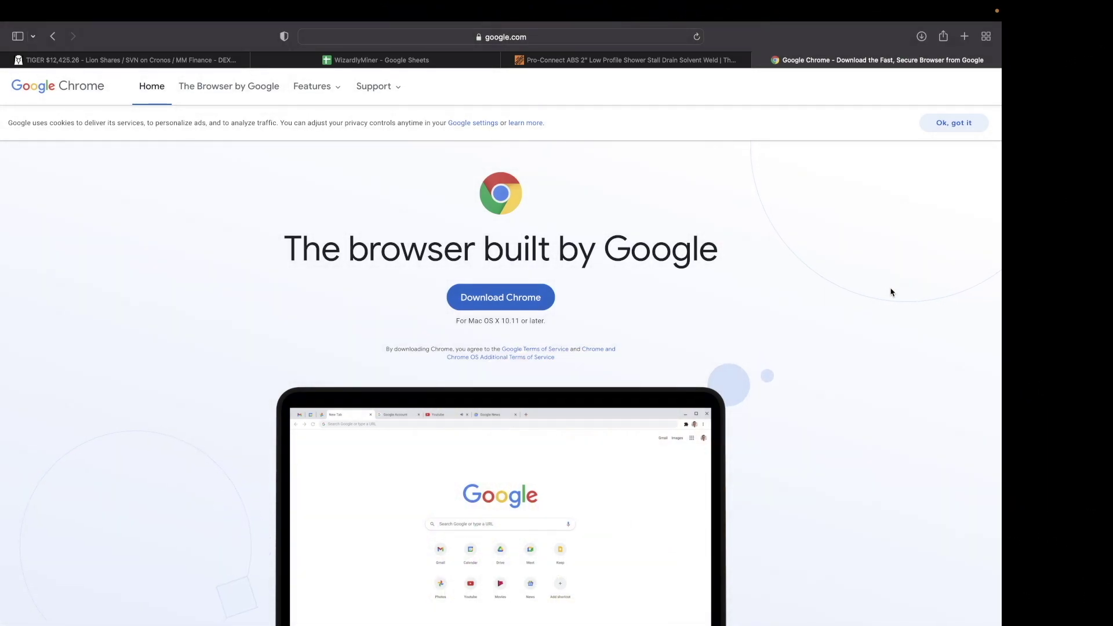
Download the Chrome installer googlechrome.dmg in Safari, allowing the download, and open it
left_click(523, 296)
left_click(606, 370)
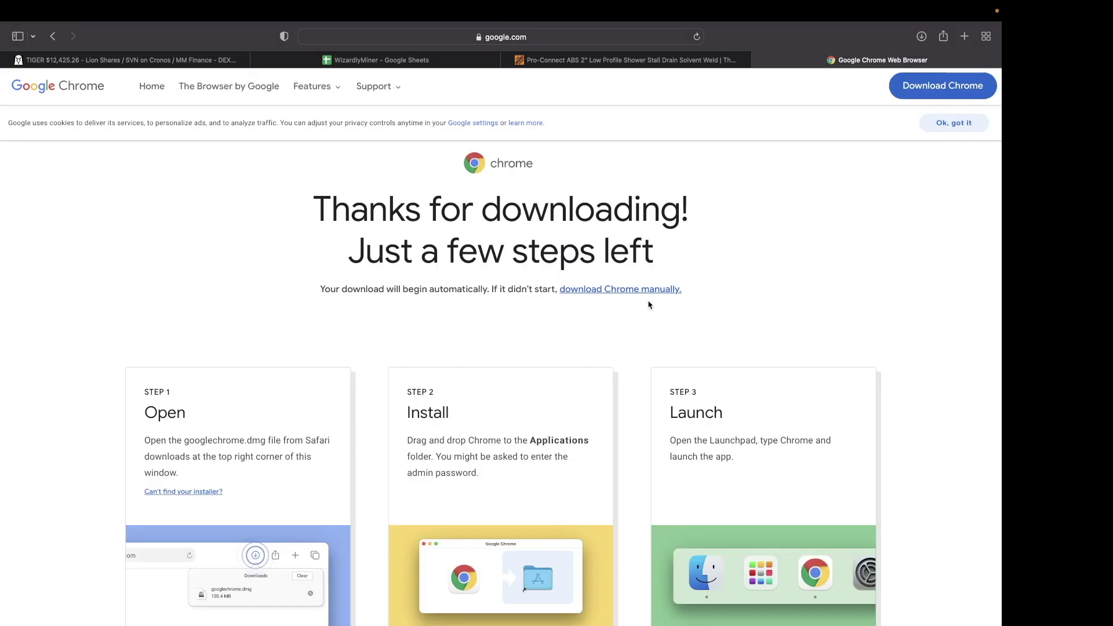
left_click(922, 37)
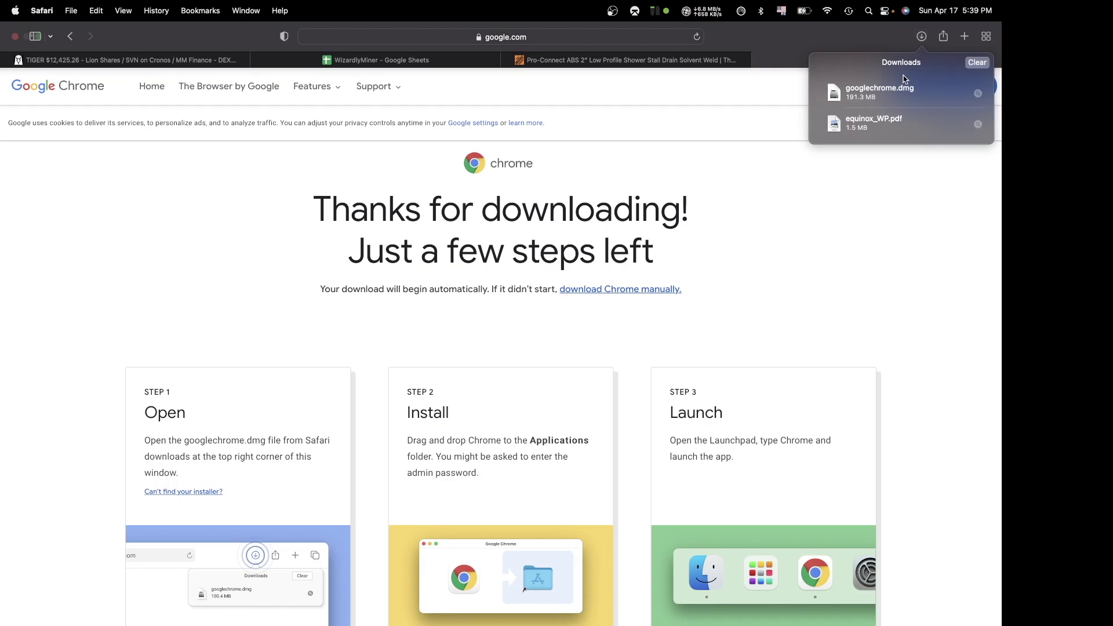
double_click(886, 92)
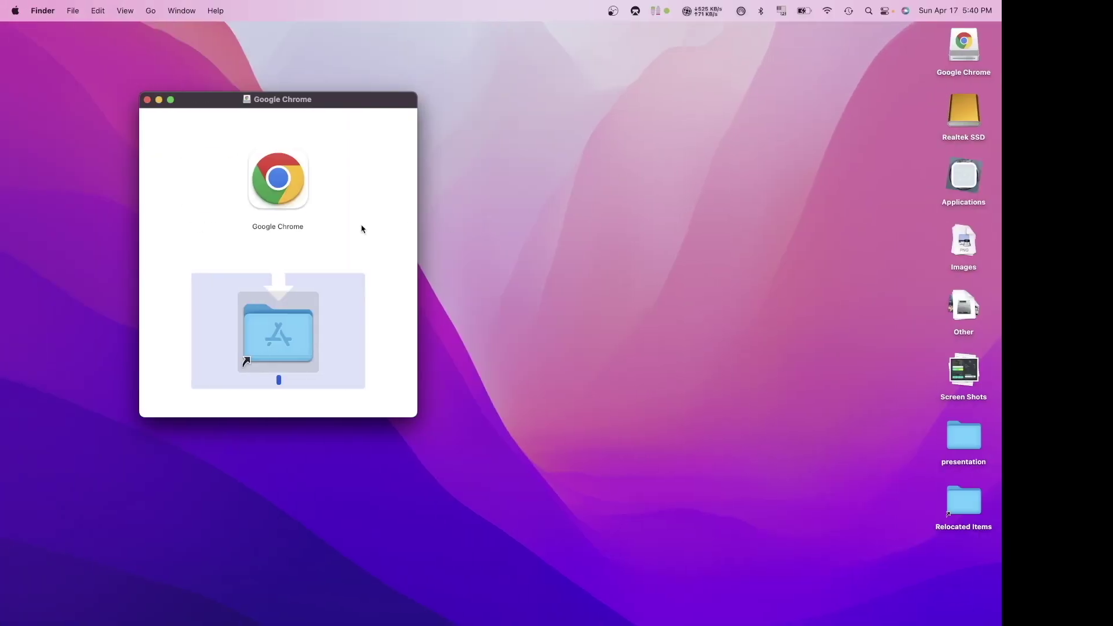
Copy Google Chrome into the Applications folder and close the installer window
left_click_drag(279, 189, 274, 334)
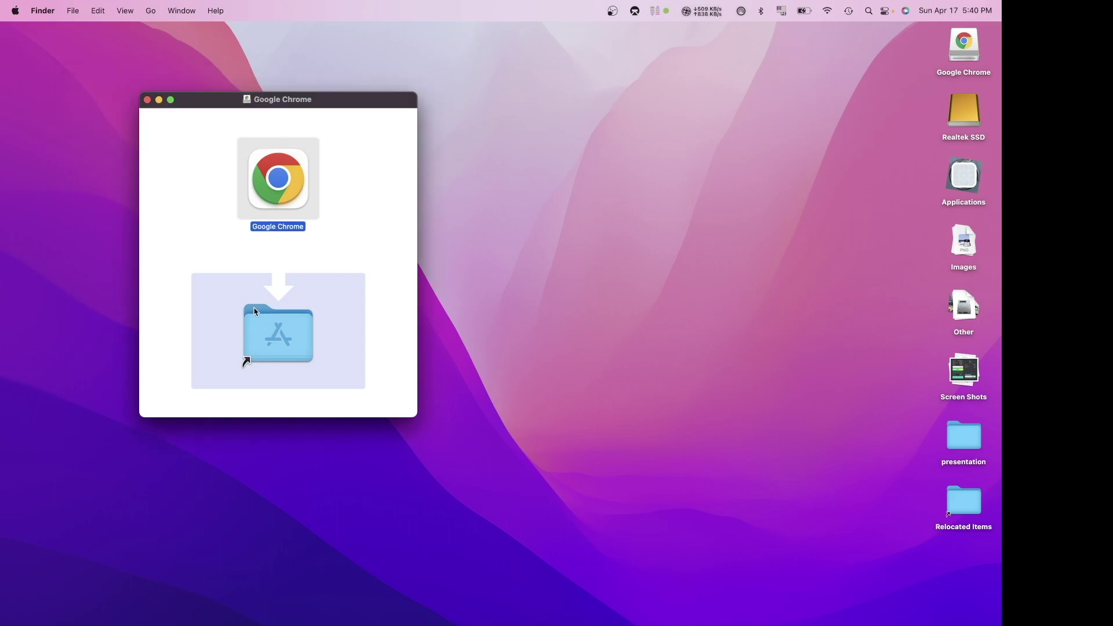
left_click(147, 100)
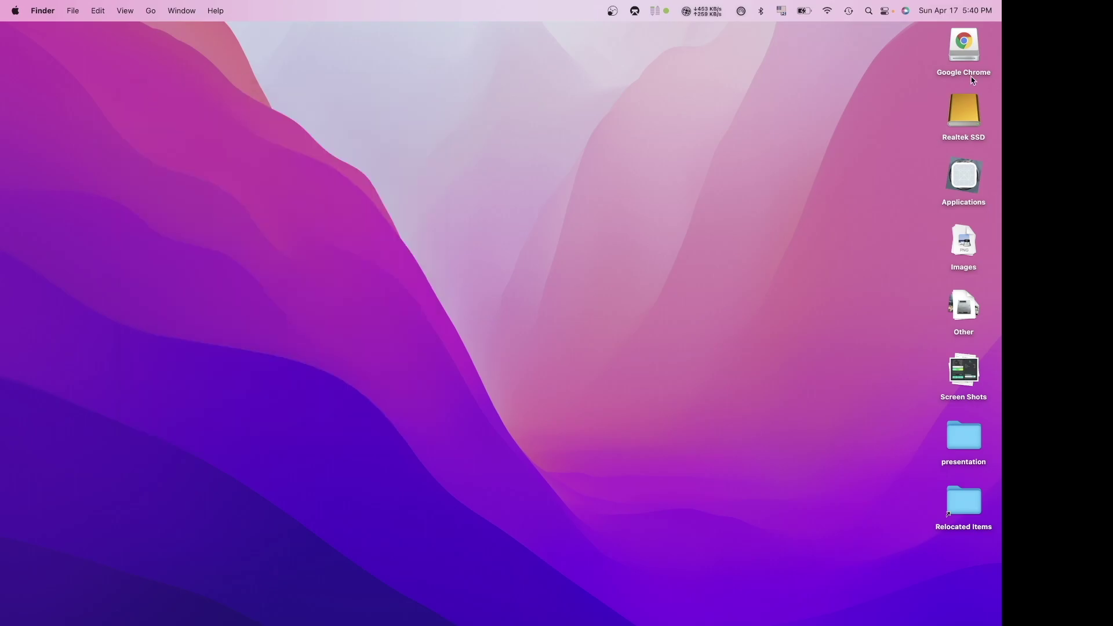
Launch Google Chrome from Launchpad by searching 'chrome'
key("F4")
type("chrome")
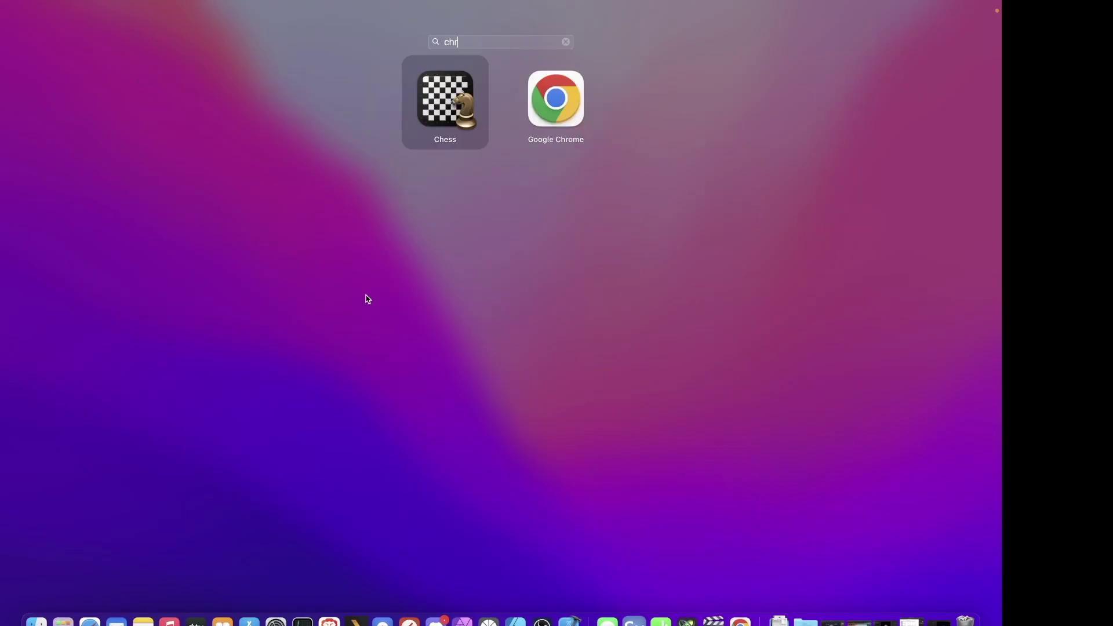
left_click(499, 96)
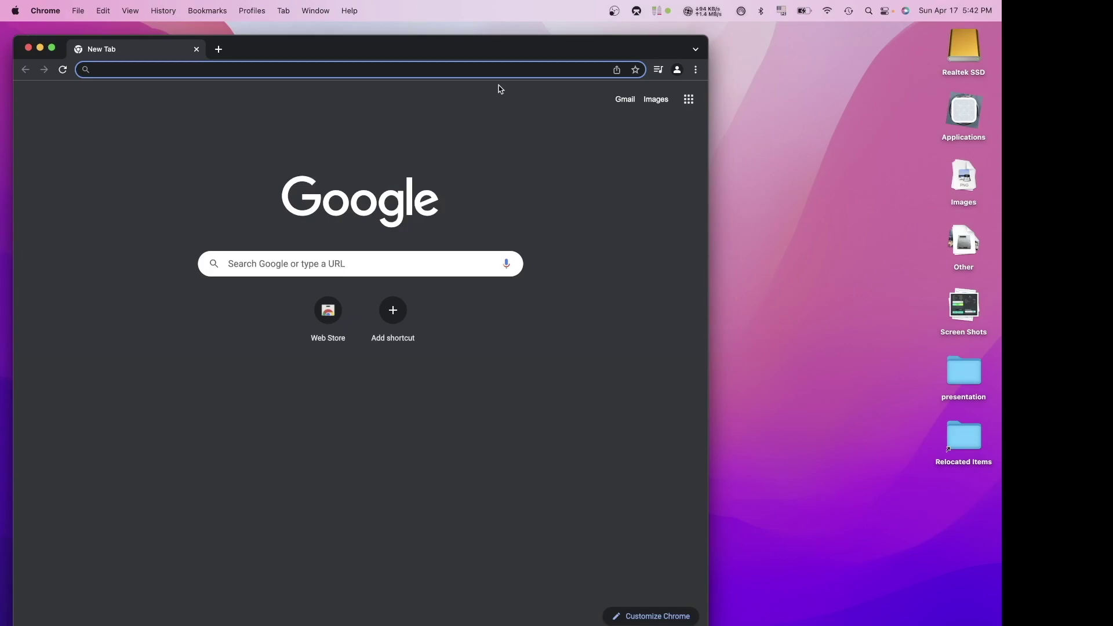
Add the MetaMask extension to Chrome from the Chrome Web Store
left_click(333, 312)
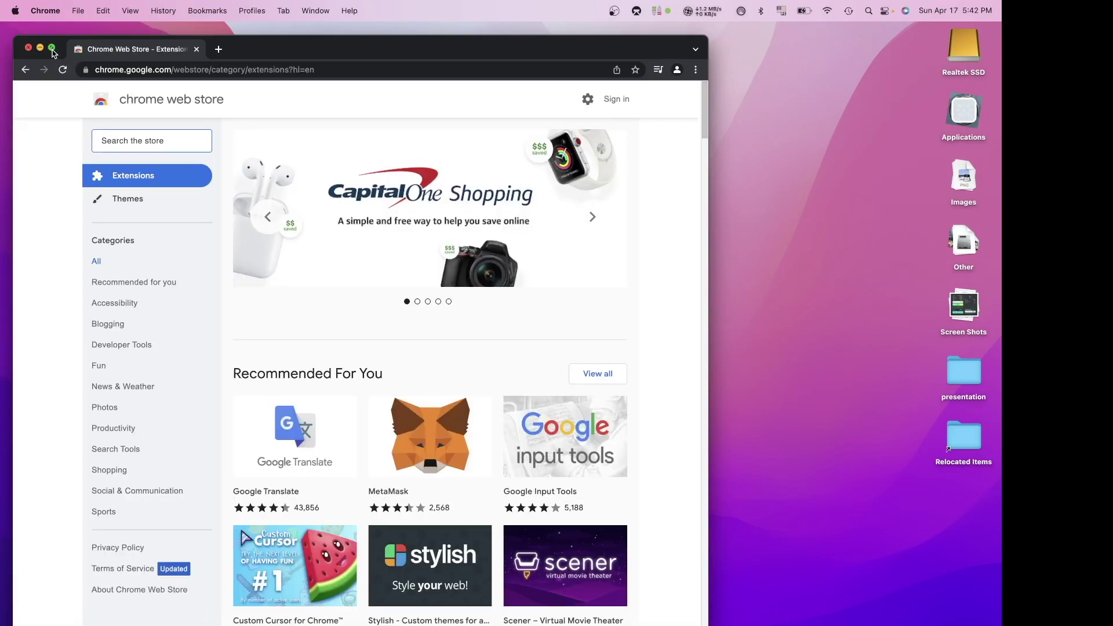
left_click(52, 52)
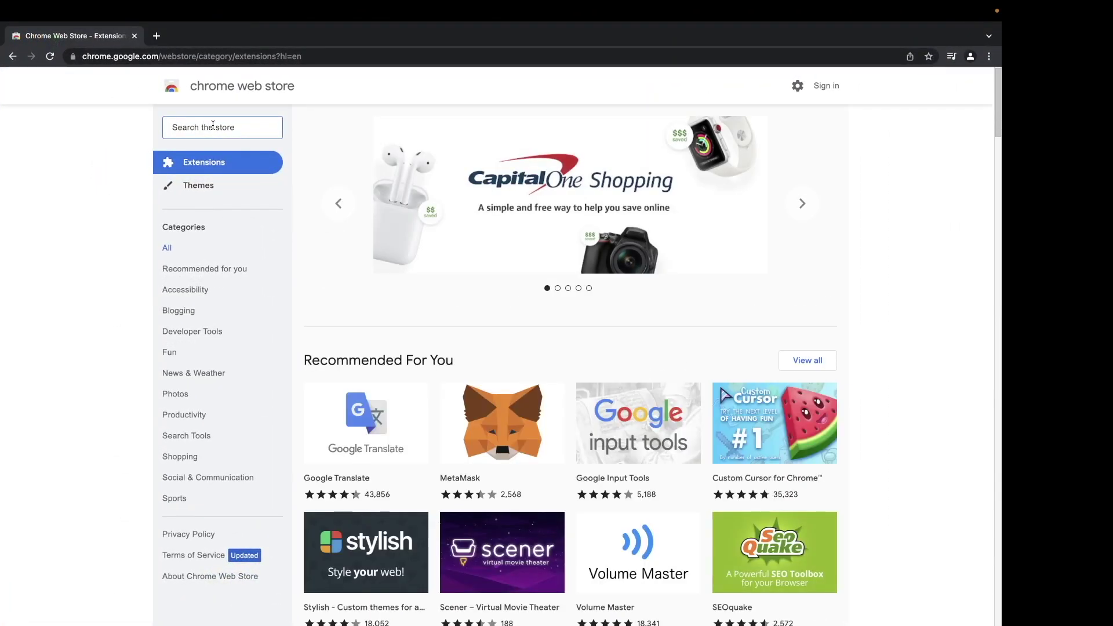
left_click(501, 425)
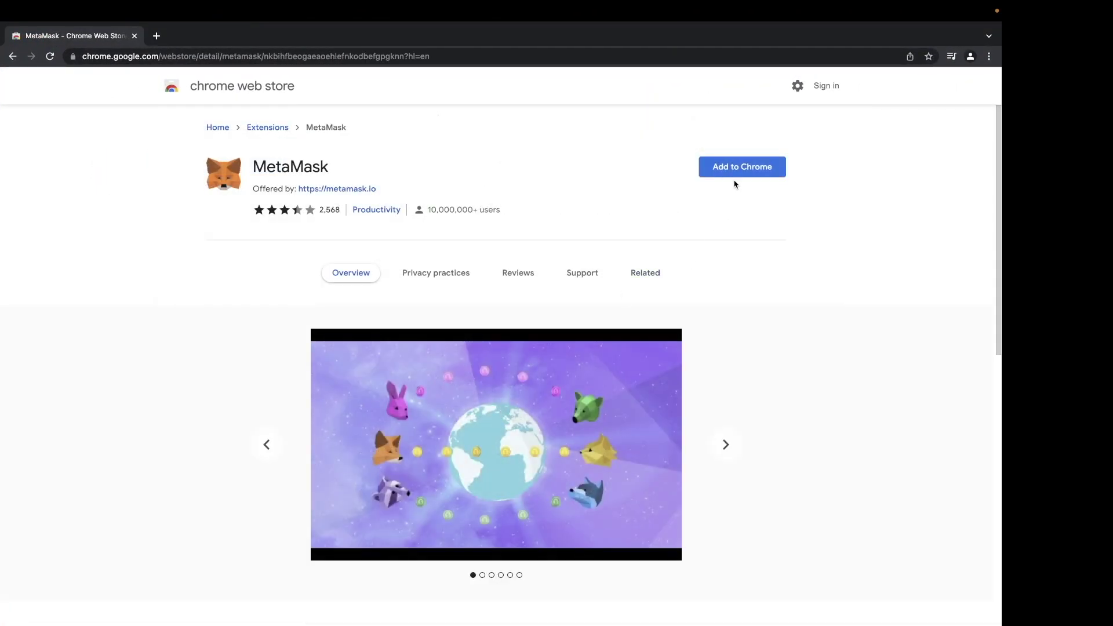
left_click(740, 168)
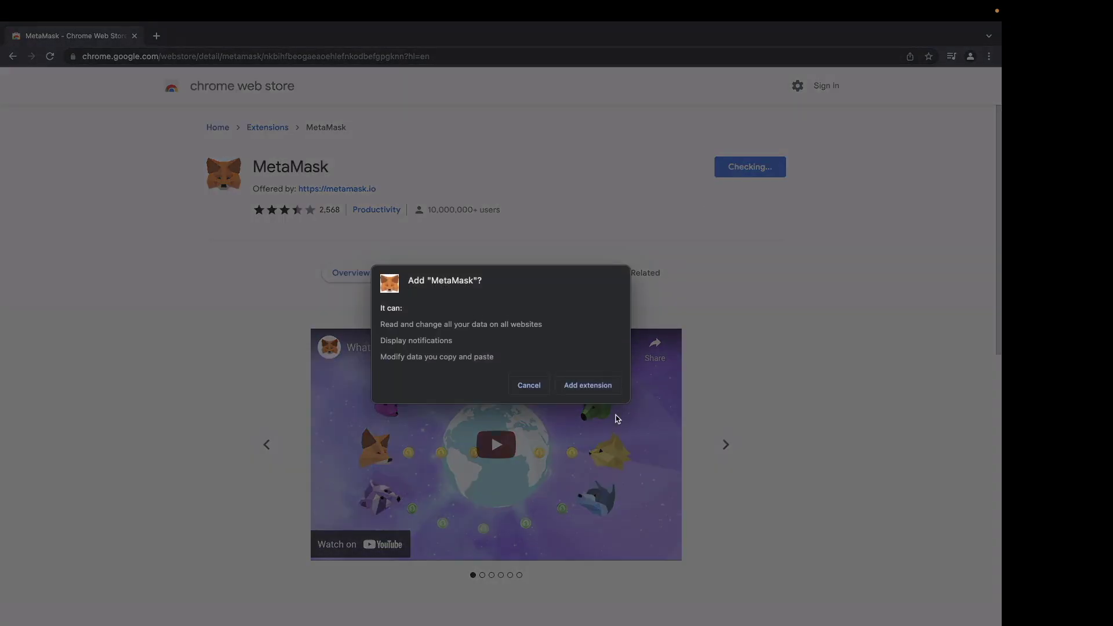
left_click(591, 390)
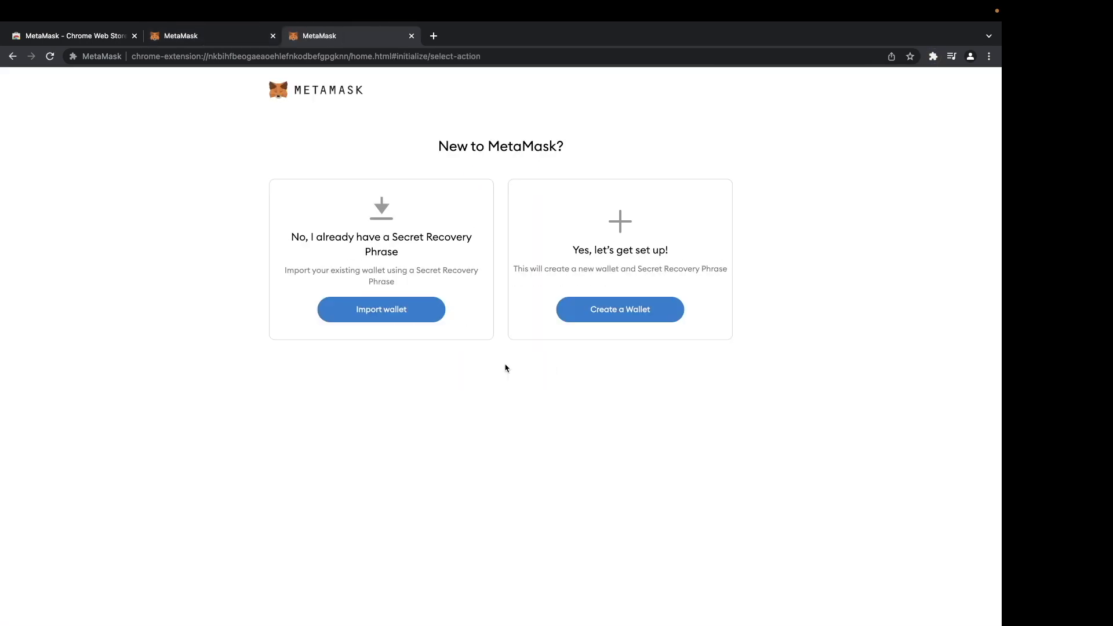
Choose to import an existing wallet, decline usage data sharing, and reach the recovery phrase form
left_click(386, 311)
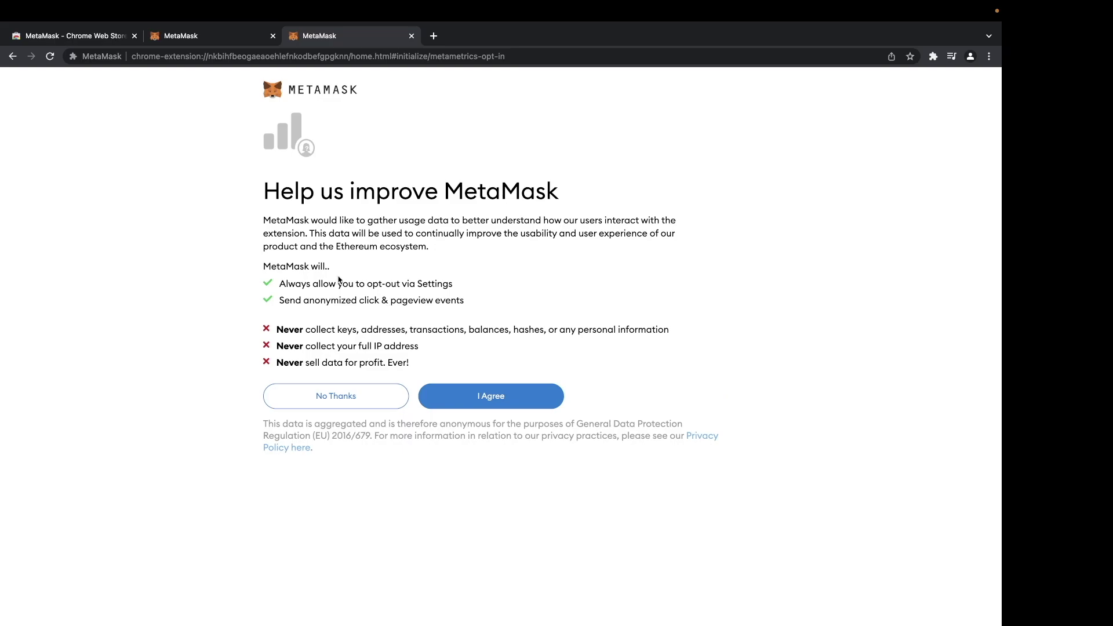
left_click(359, 397)
left_click(358, 328)
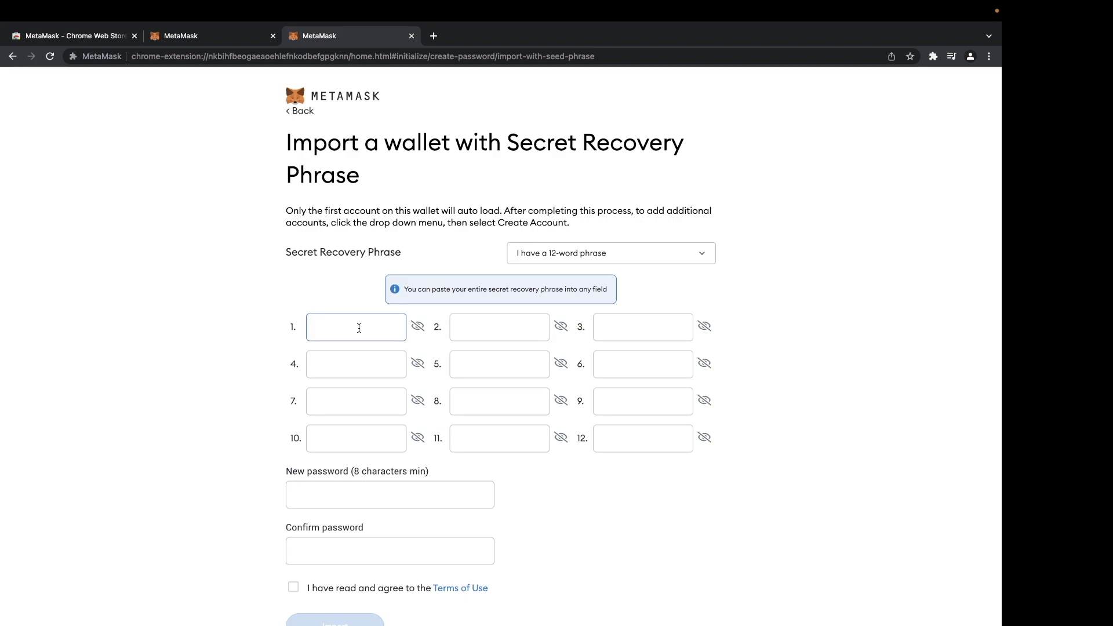
left_click(346, 486)
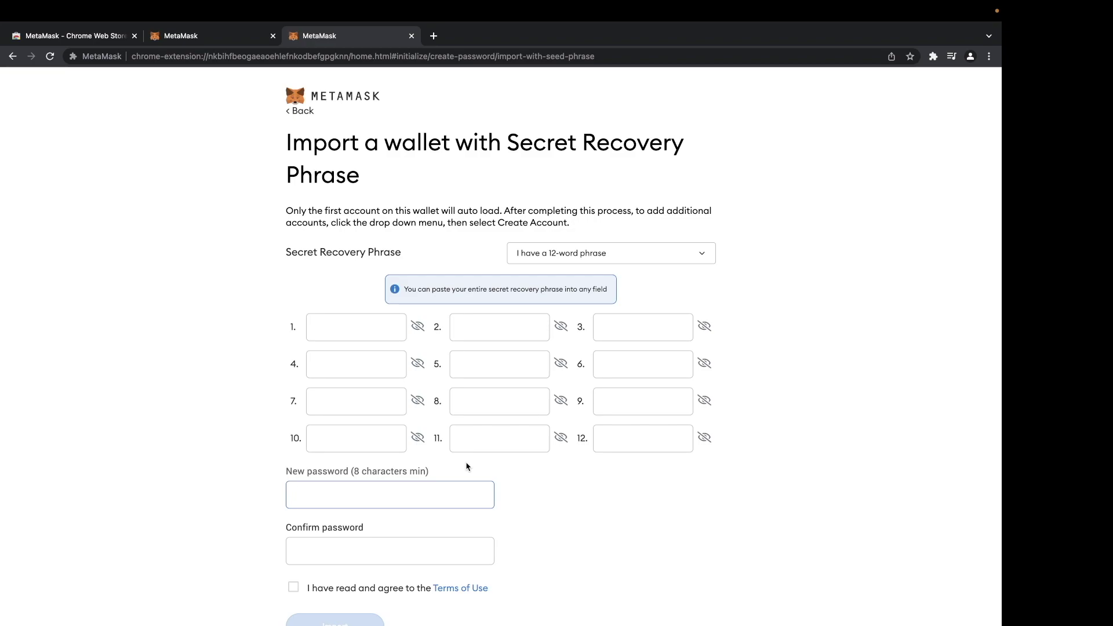
mouse_move(15, 30)
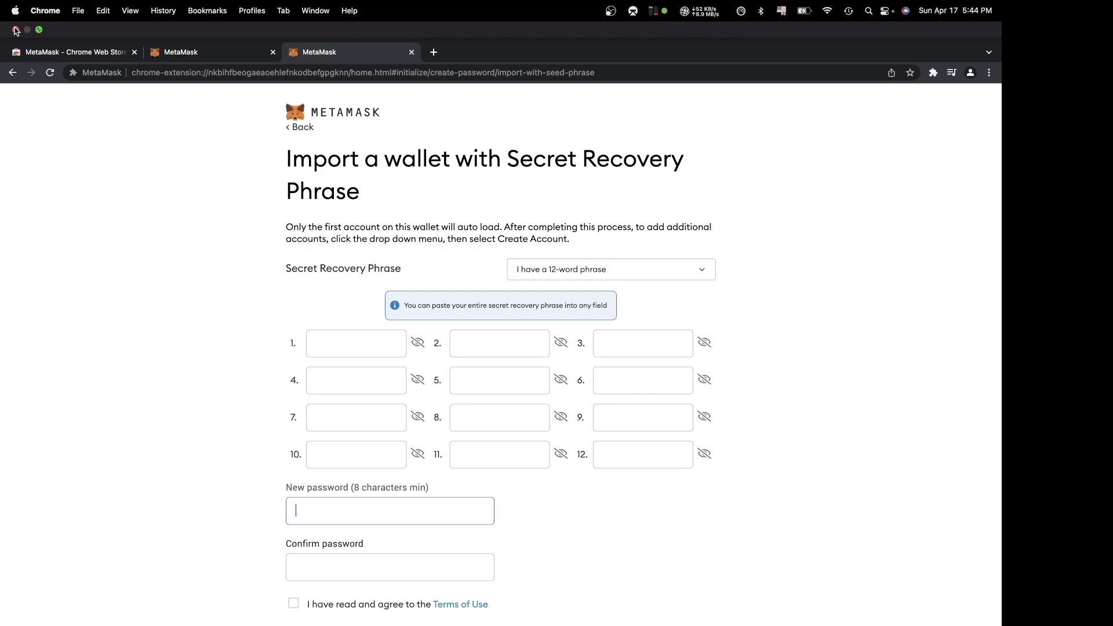
left_click(15, 31)
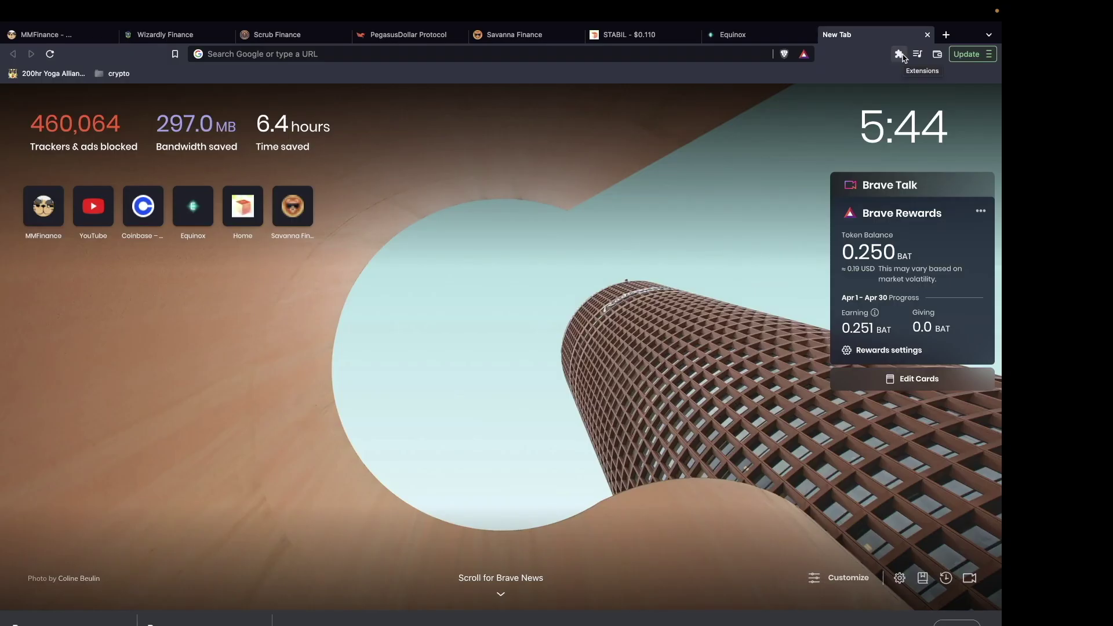
Switch the MetaMask wallet to Ethereum Mainnet, then bring up the Add a network form
left_click(900, 54)
left_click(780, 175)
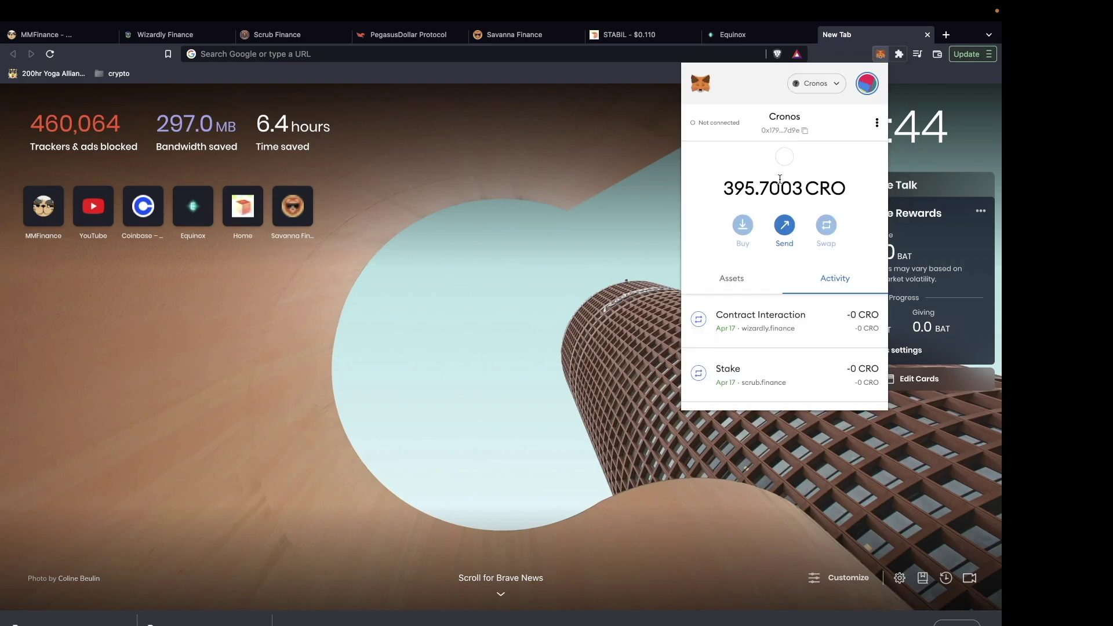
left_click(816, 83)
left_click(793, 167)
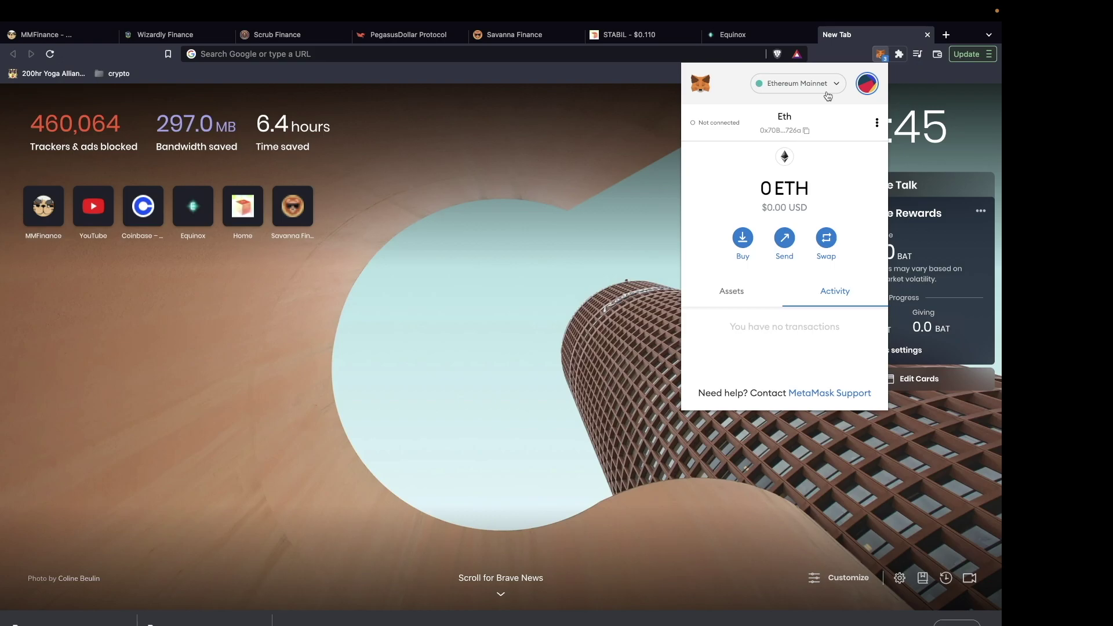
left_click(827, 96)
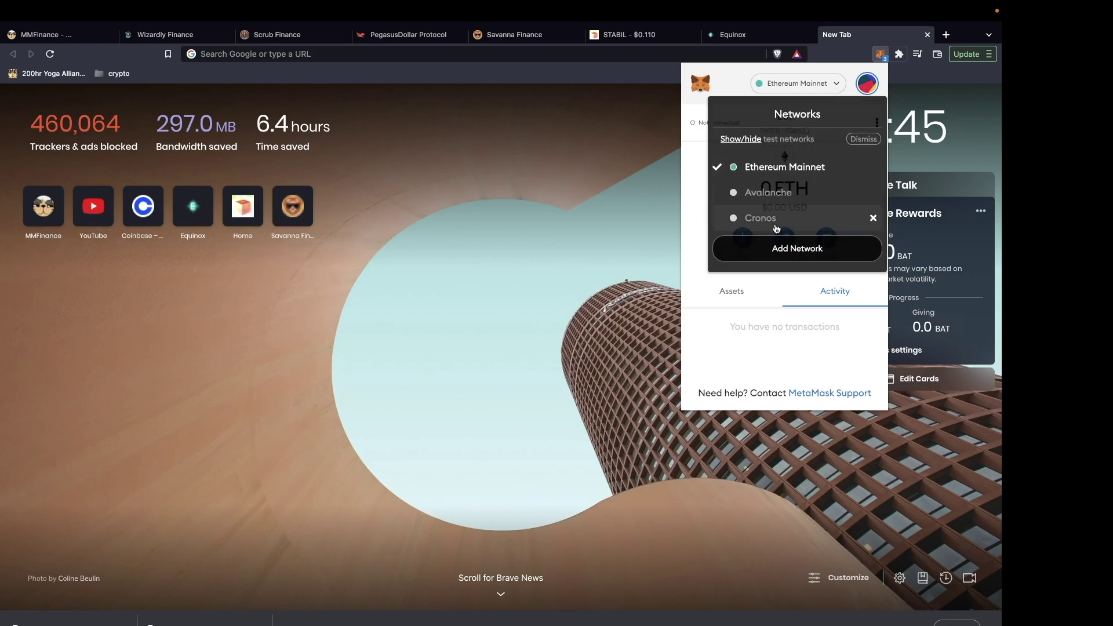
left_click(794, 249)
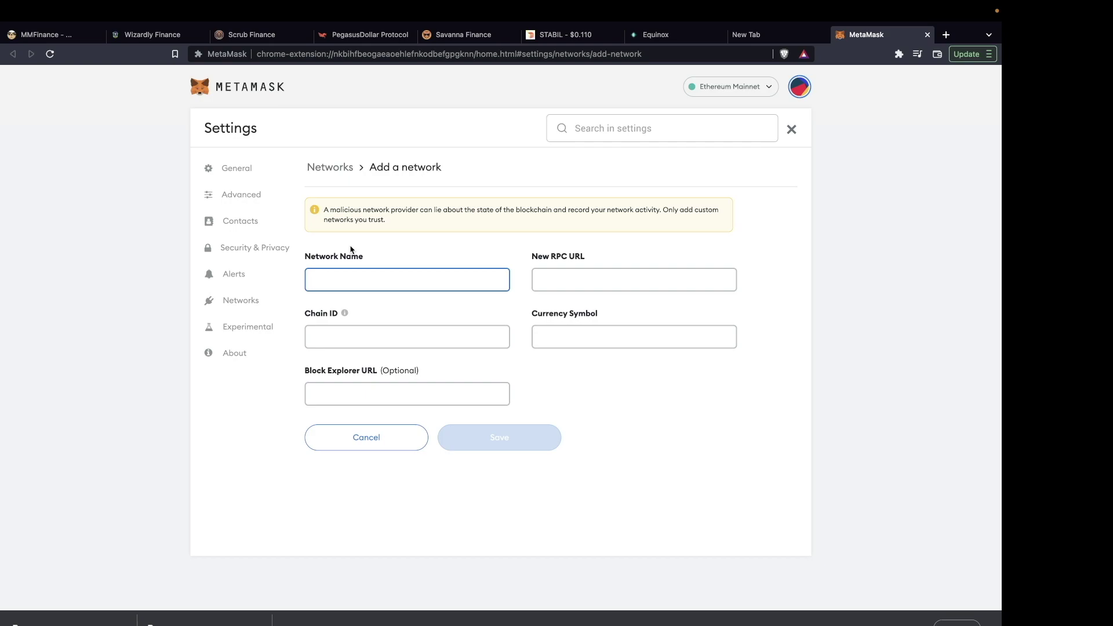
type("Cronos")
key("Tab")
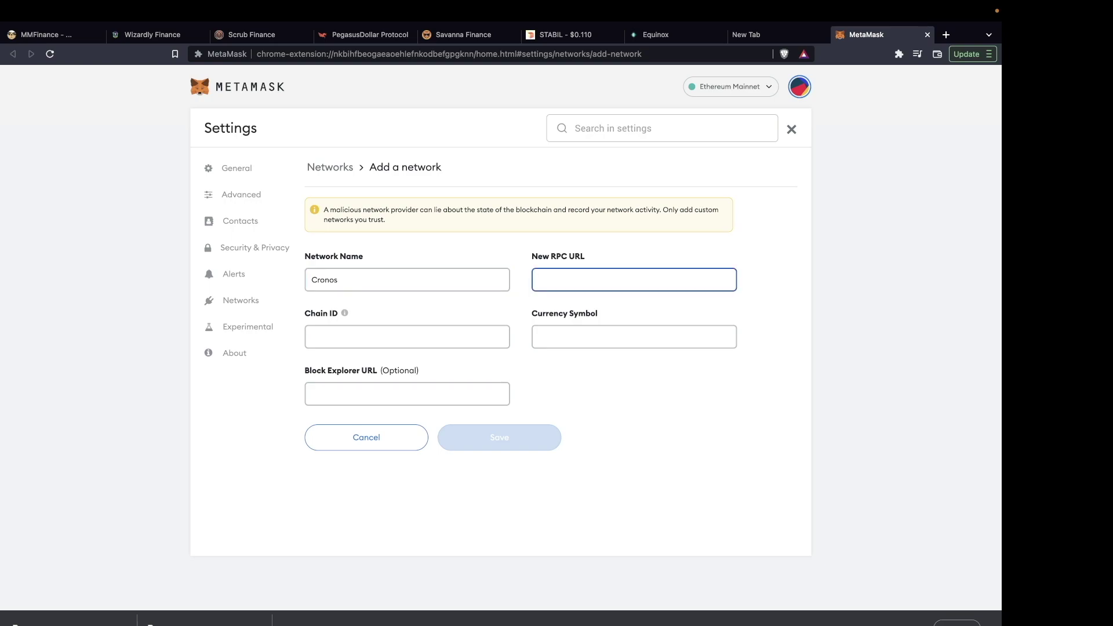
type("http")
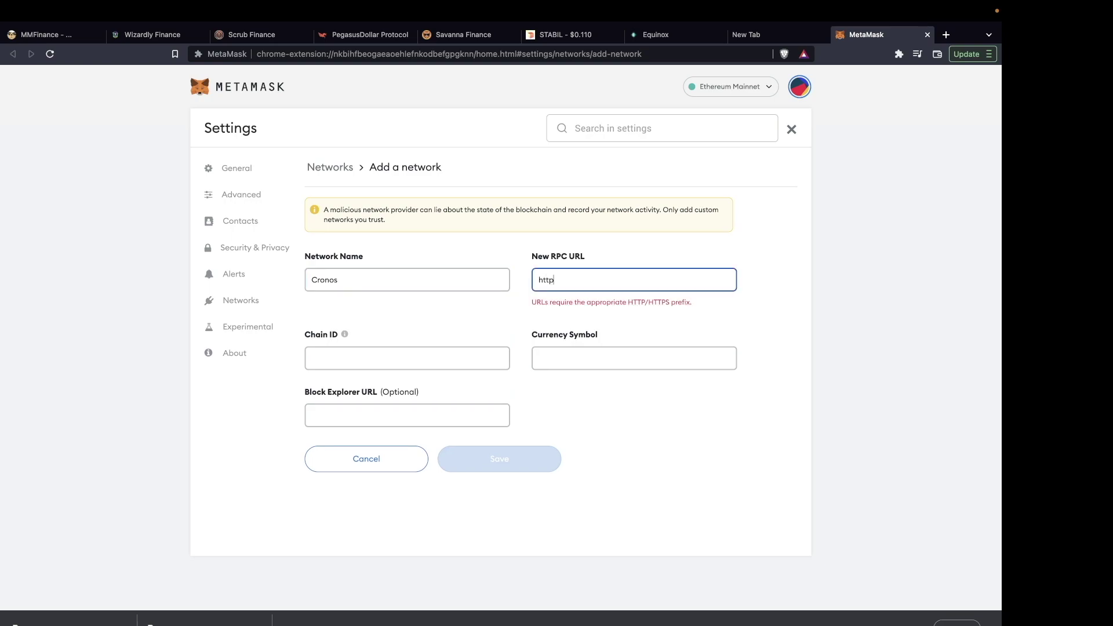
type("s://ev")
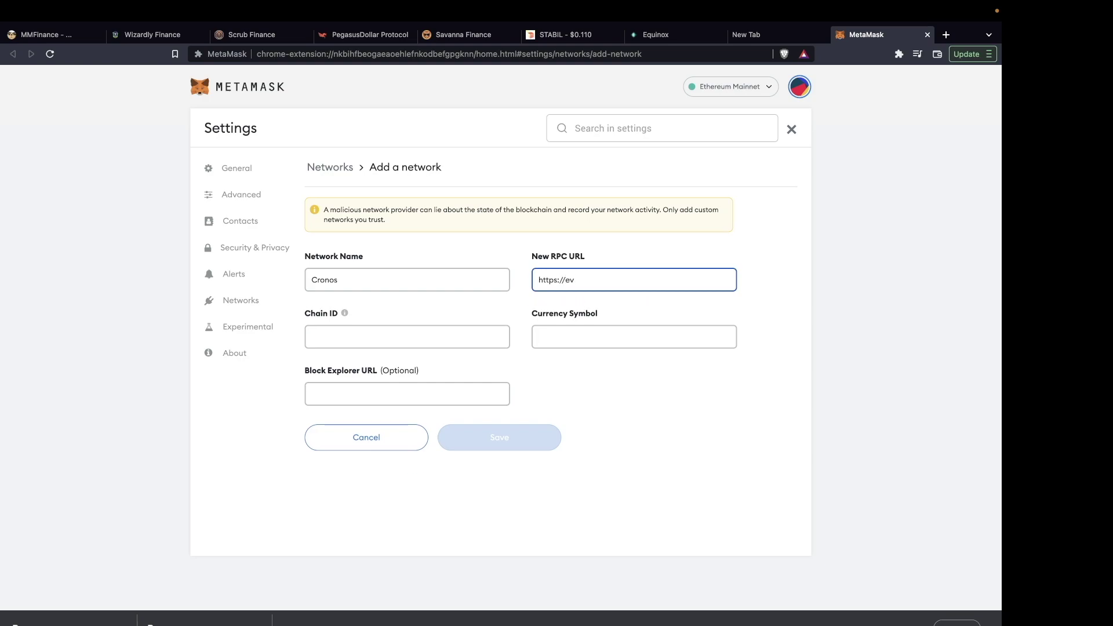
type("m.cronos.org")
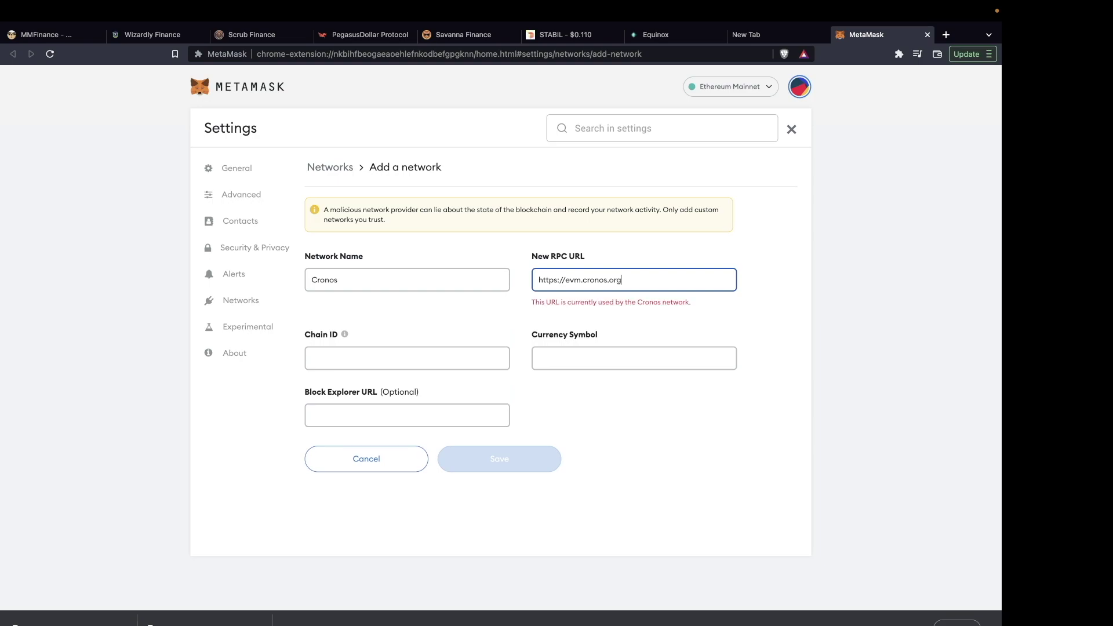
mouse_move(344, 334)
left_click(406, 359)
type("25")
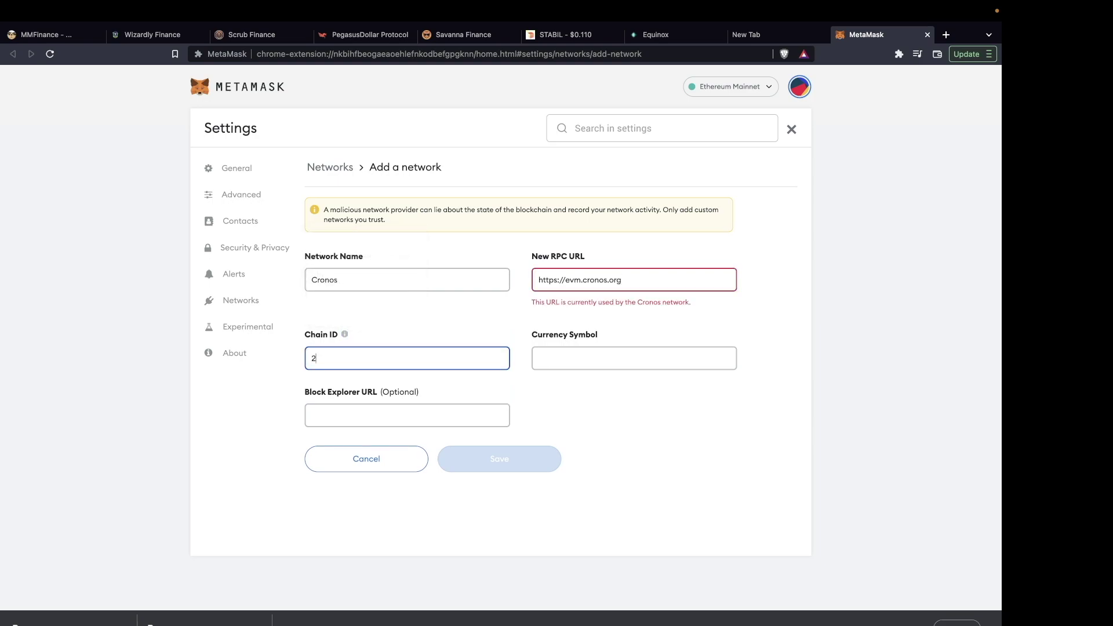
left_click(634, 358)
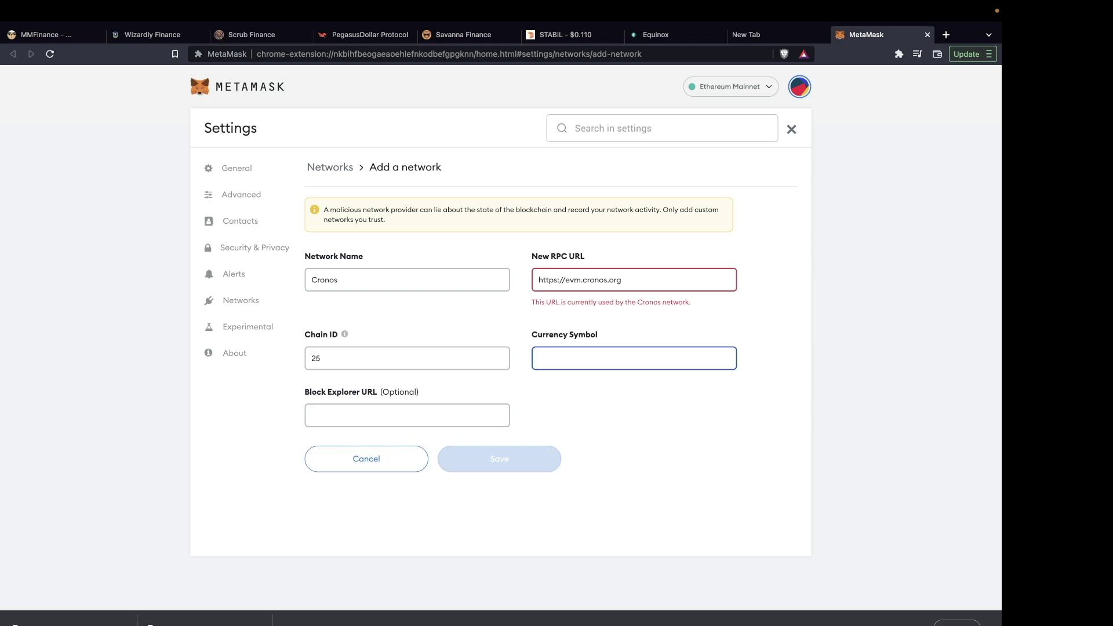
type("CRO")
left_click(339, 412)
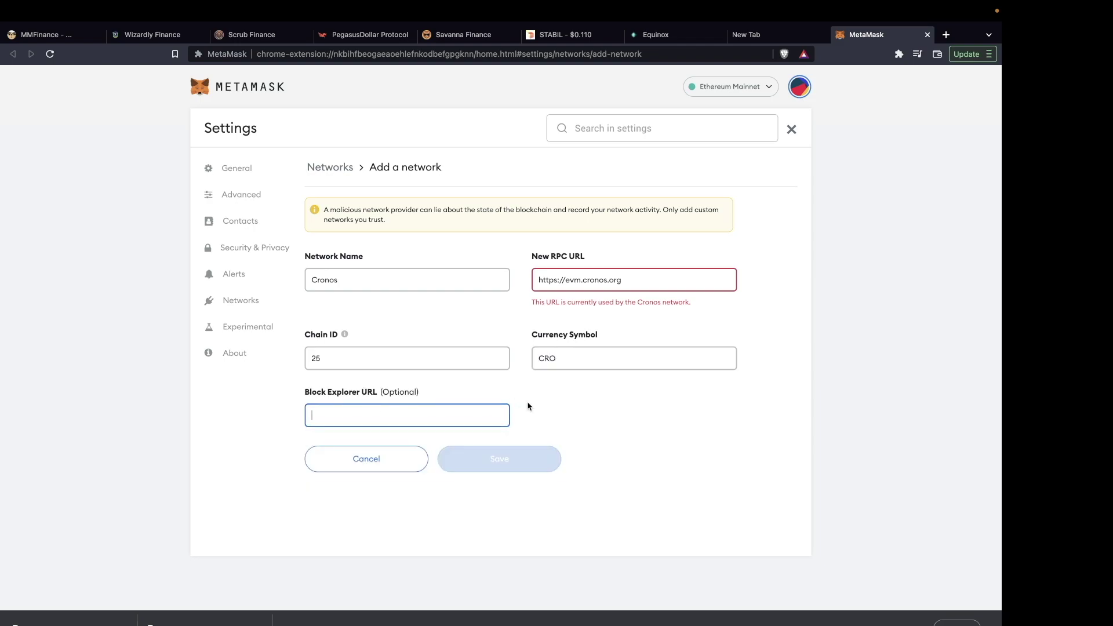
type("htt")
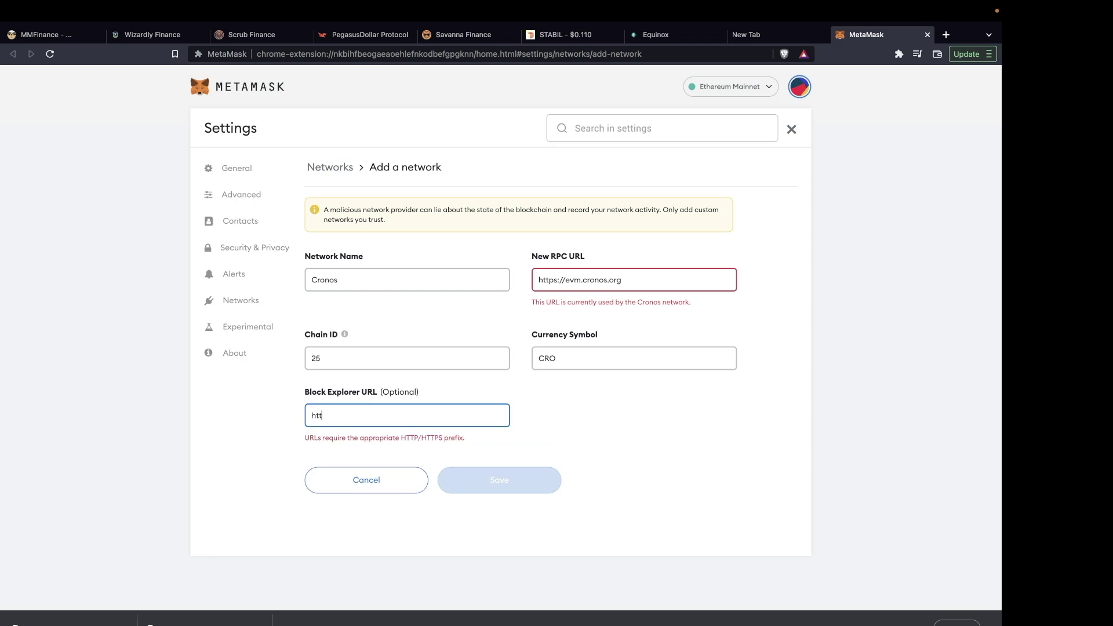
type("ps://cro")
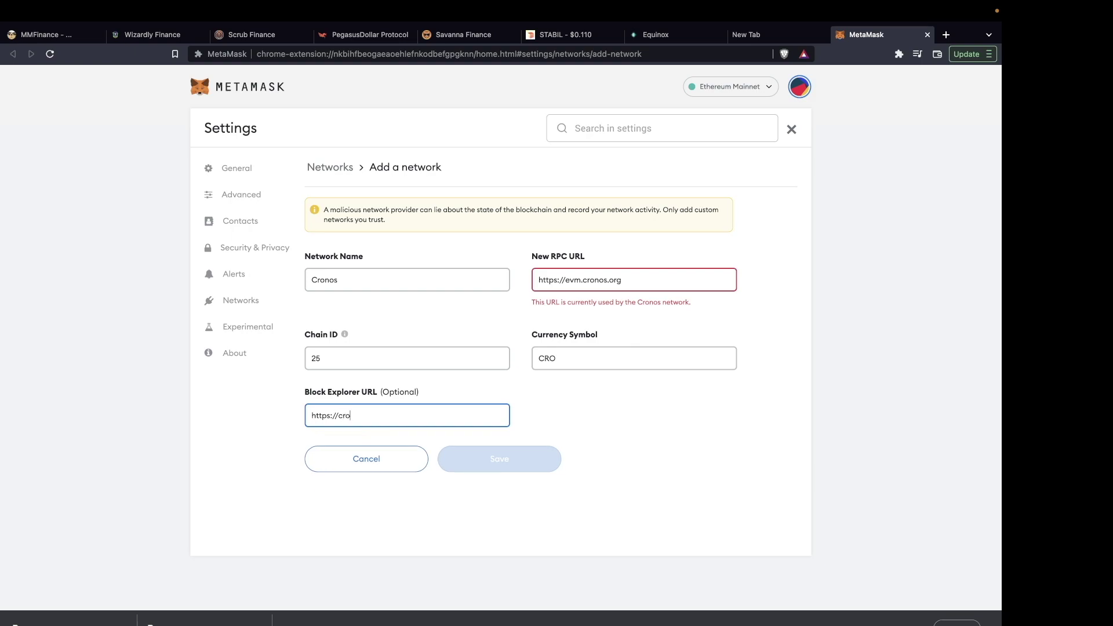
type("noscan.com")
left_click(650, 279)
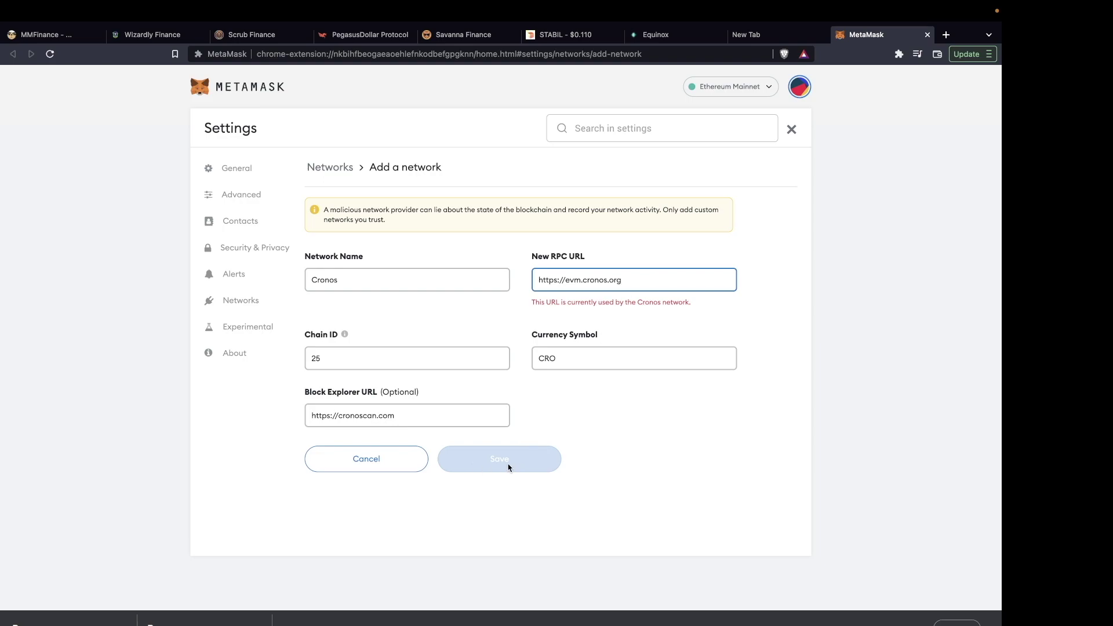
left_click(791, 130)
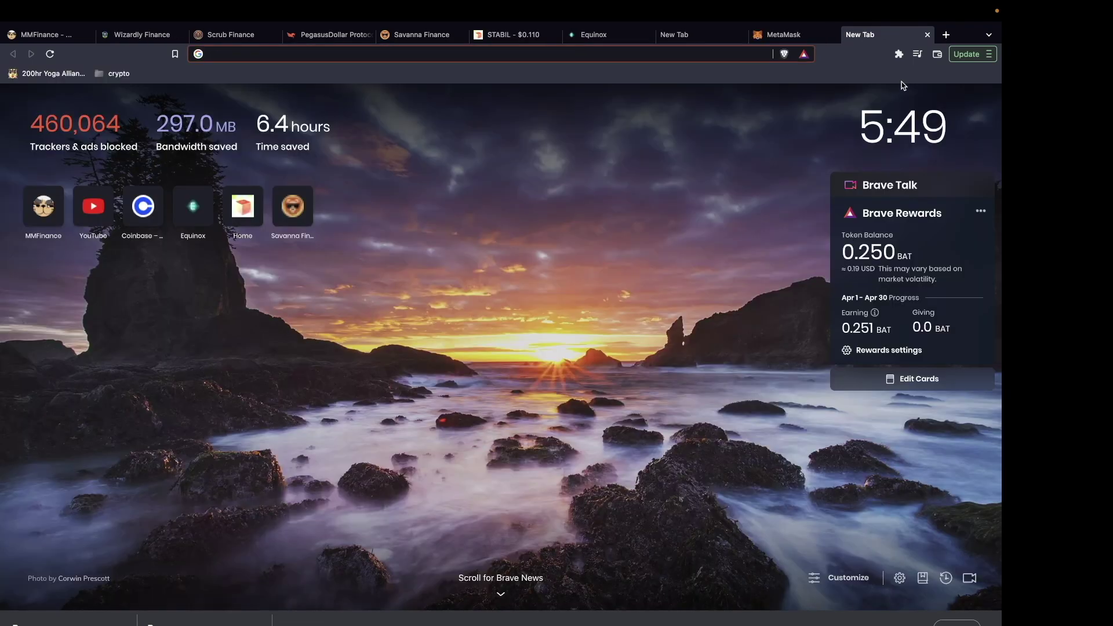
Check in the MetaMask popup that the wallet is still on Ethereum Mainnet, then close it
left_click(899, 54)
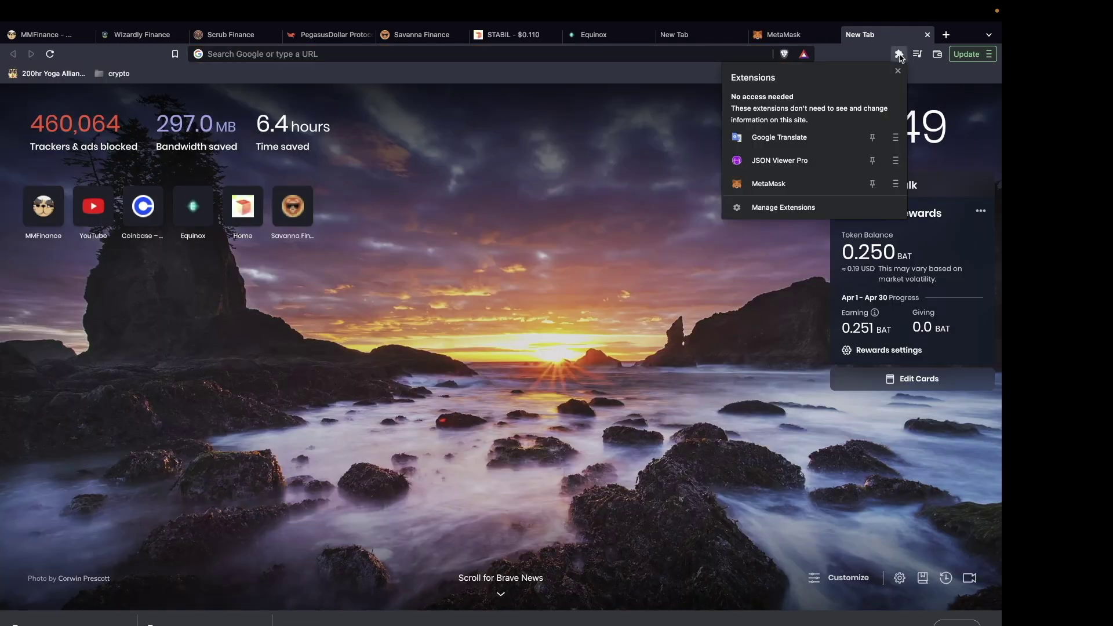
left_click(806, 183)
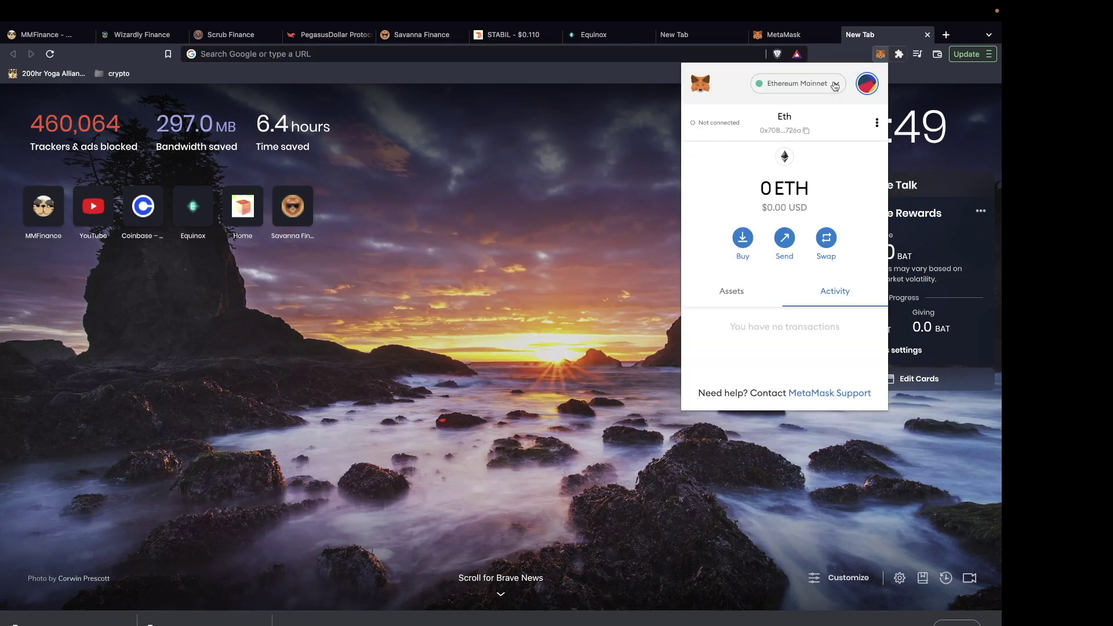
left_click(835, 85)
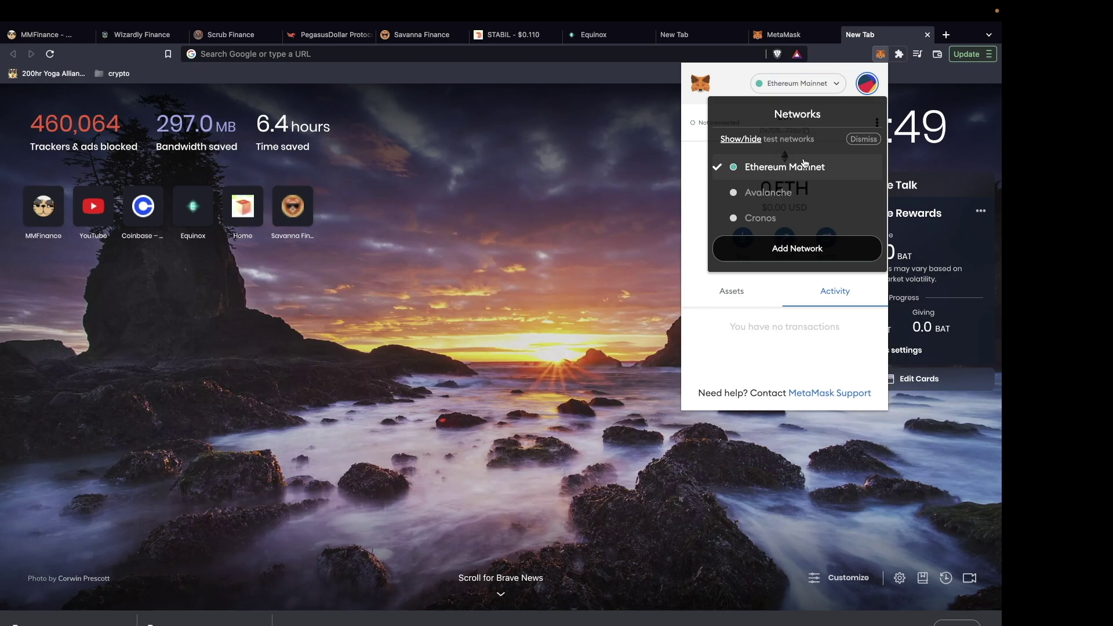
left_click(784, 225)
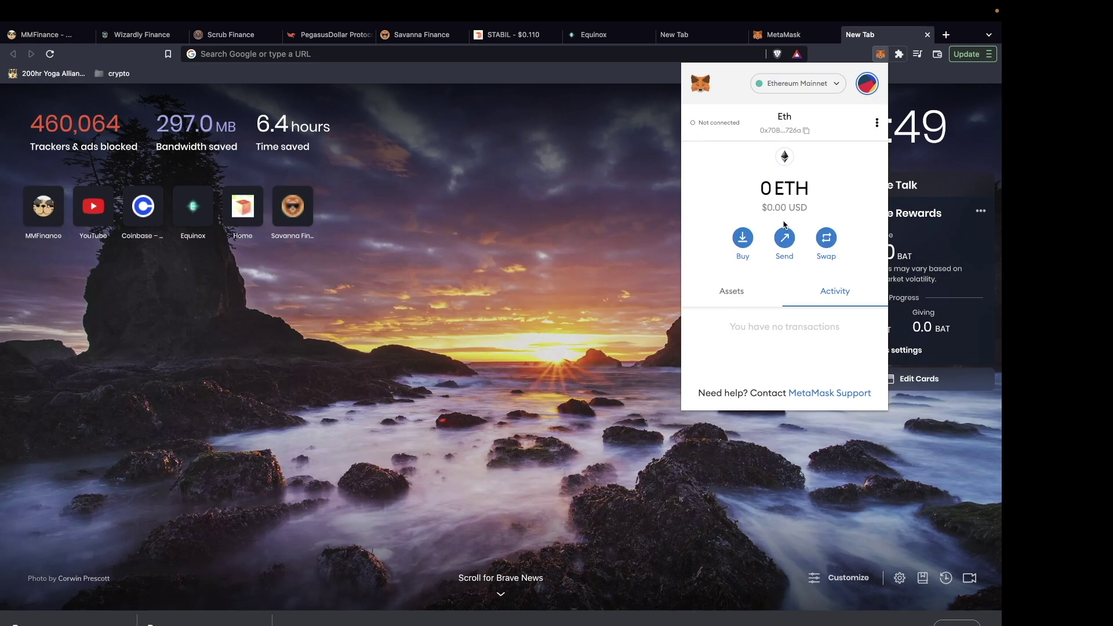
left_click(624, 243)
Switch to the Equinox tab to view the 42.64 CRO balance and Homeworld Hangar stats
left_click(606, 37)
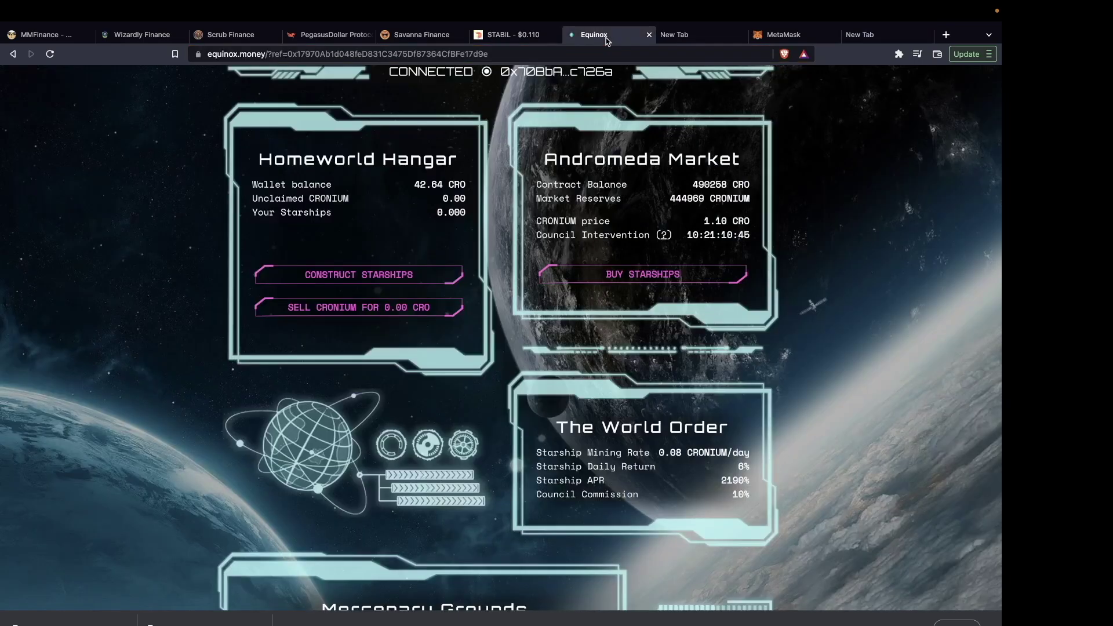
scroll(562, 220, "up", 1)
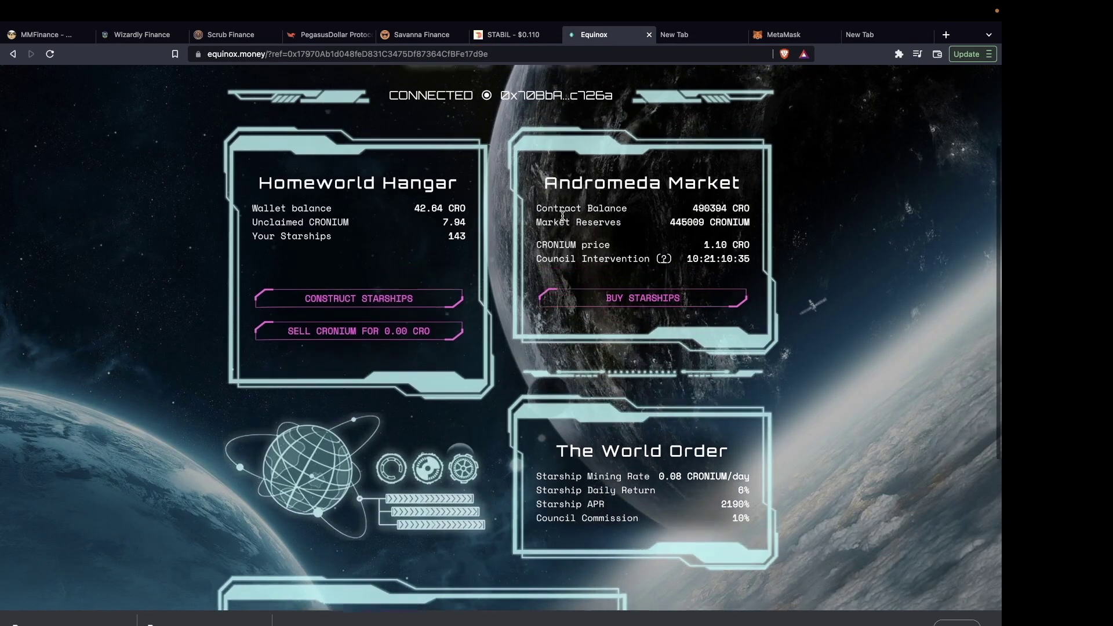